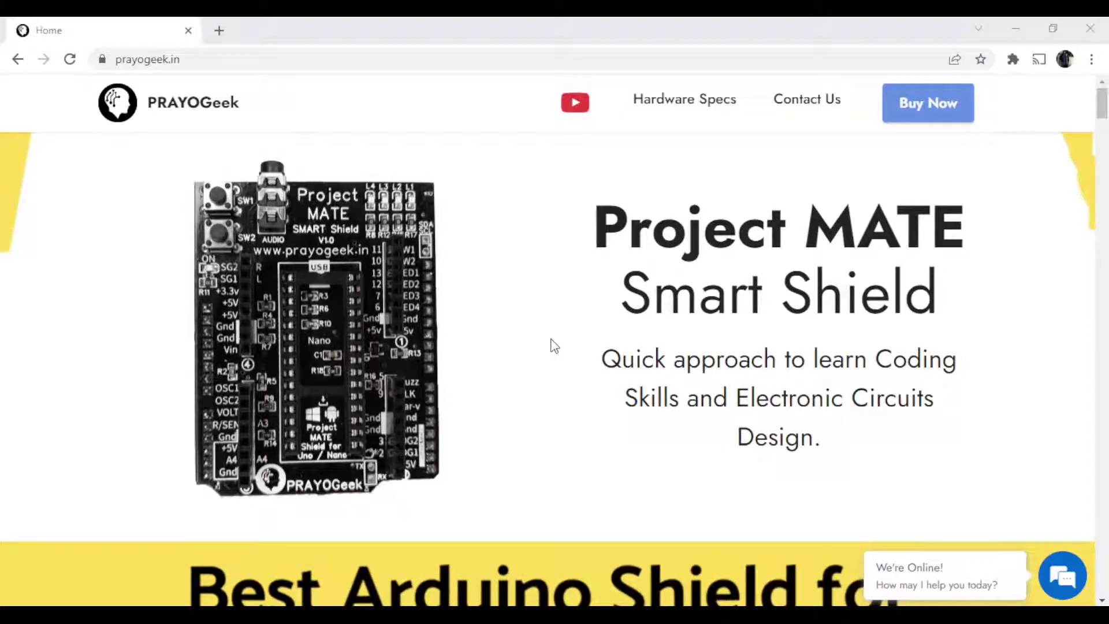
- Scroll the prayogeek.in home page down to the 'Project MATE with Windows' download section
{"action": "left_click", "coordinate": [199, 58]}
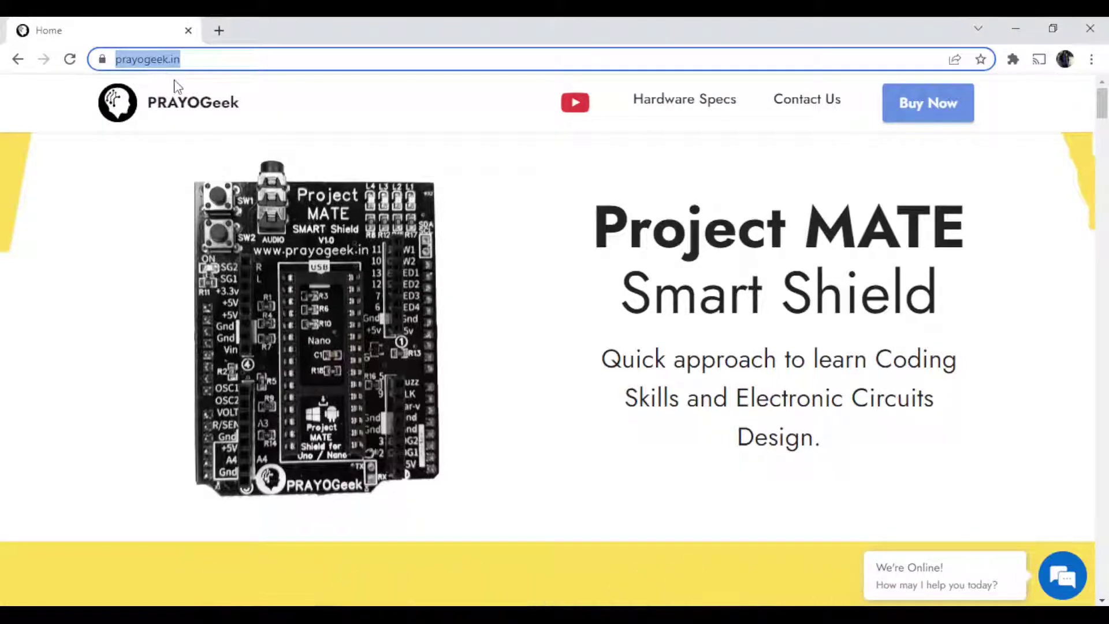
{"action": "left_click", "coordinate": [564, 384]}
{"action": "scroll", "coordinate": [566, 382], "scroll_direction": "down", "scroll_amount": 5}
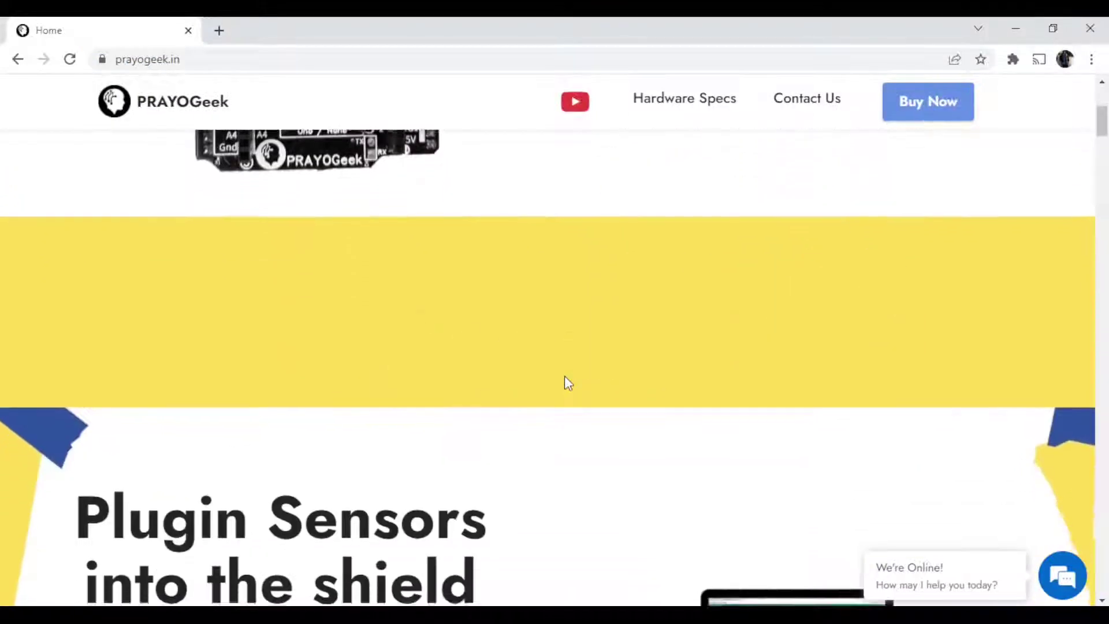
{"action": "scroll", "coordinate": [564, 384], "scroll_direction": "down", "scroll_amount": 5}
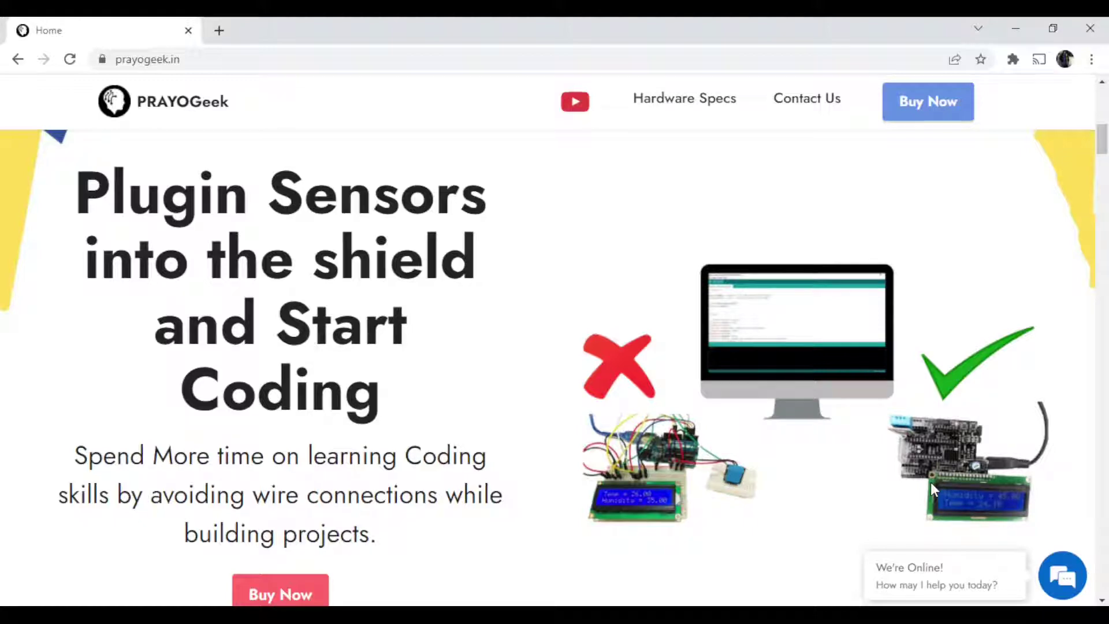
{"action": "scroll", "coordinate": [787, 454], "scroll_direction": "down", "scroll_amount": 8}
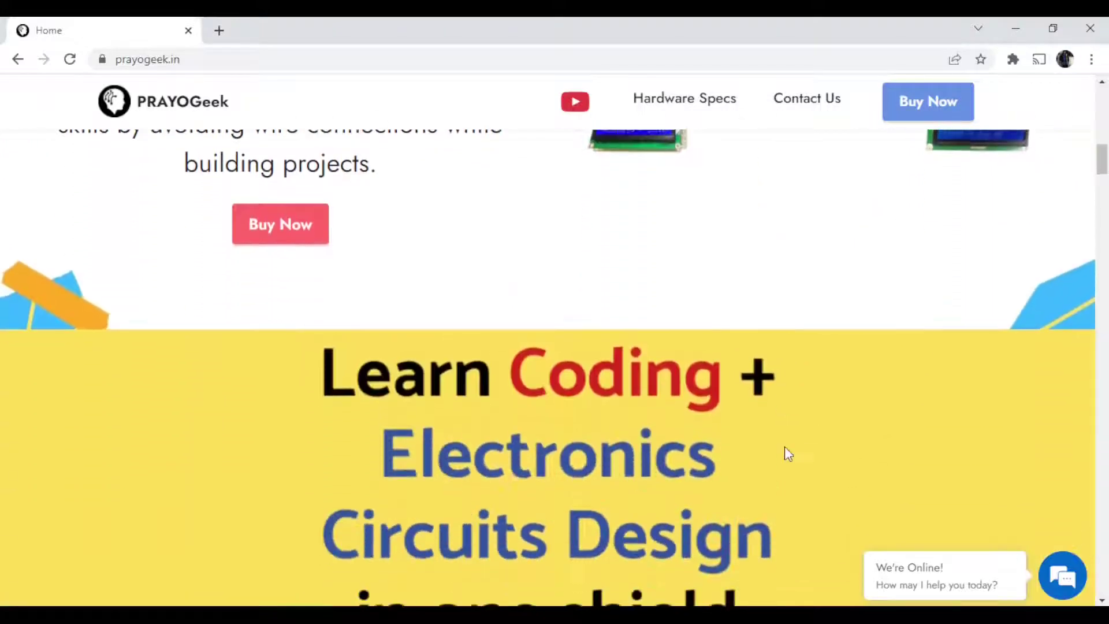
{"action": "scroll", "coordinate": [785, 451], "scroll_direction": "down", "scroll_amount": 11}
{"action": "scroll", "coordinate": [785, 454], "scroll_direction": "up", "scroll_amount": 3}
{"action": "scroll", "coordinate": [787, 455], "scroll_direction": "up", "scroll_amount": 3}
{"action": "scroll", "coordinate": [787, 455], "scroll_direction": "down", "scroll_amount": 3}
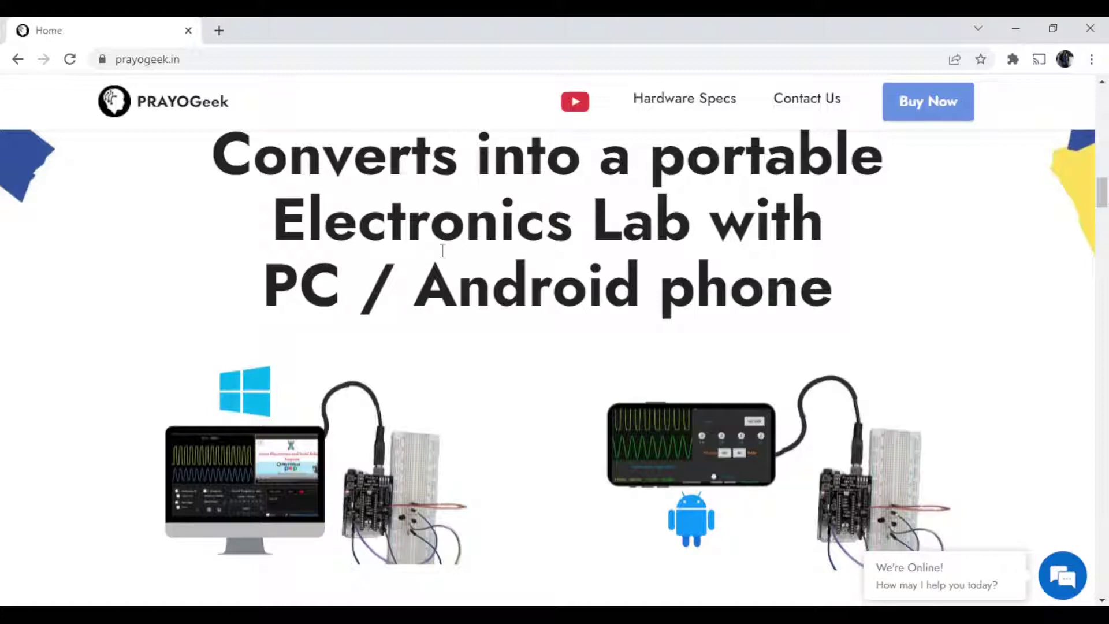
{"action": "scroll", "coordinate": [680, 296], "scroll_direction": "down", "scroll_amount": 5}
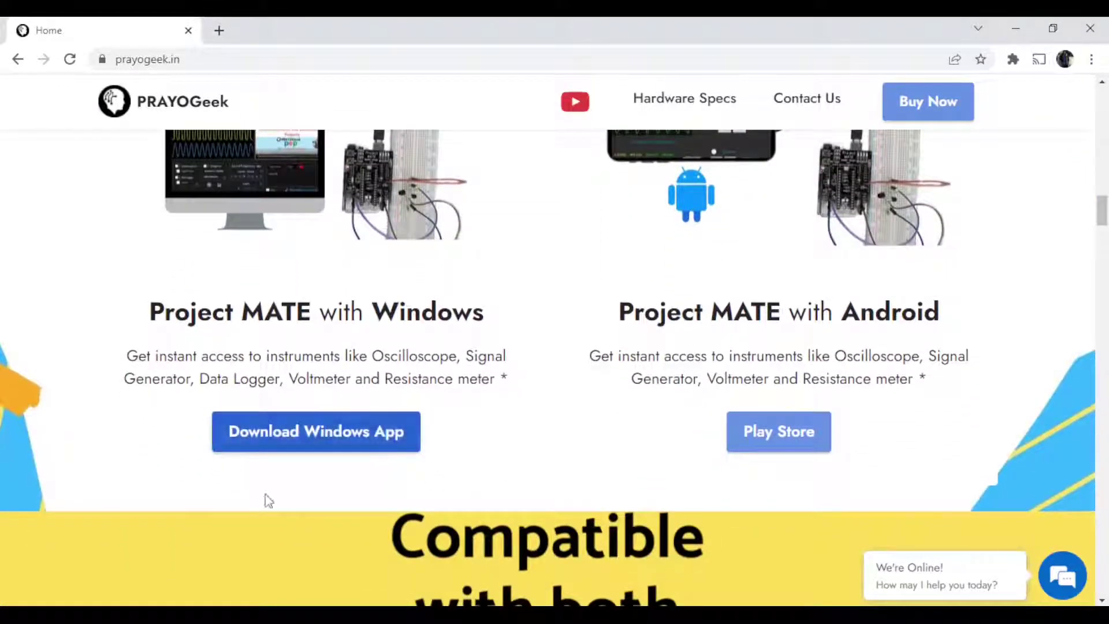
- Download prayogeek_setup_v1.exe, keep it despite Chrome's warning, and open it
{"action": "left_click", "coordinate": [285, 442]}
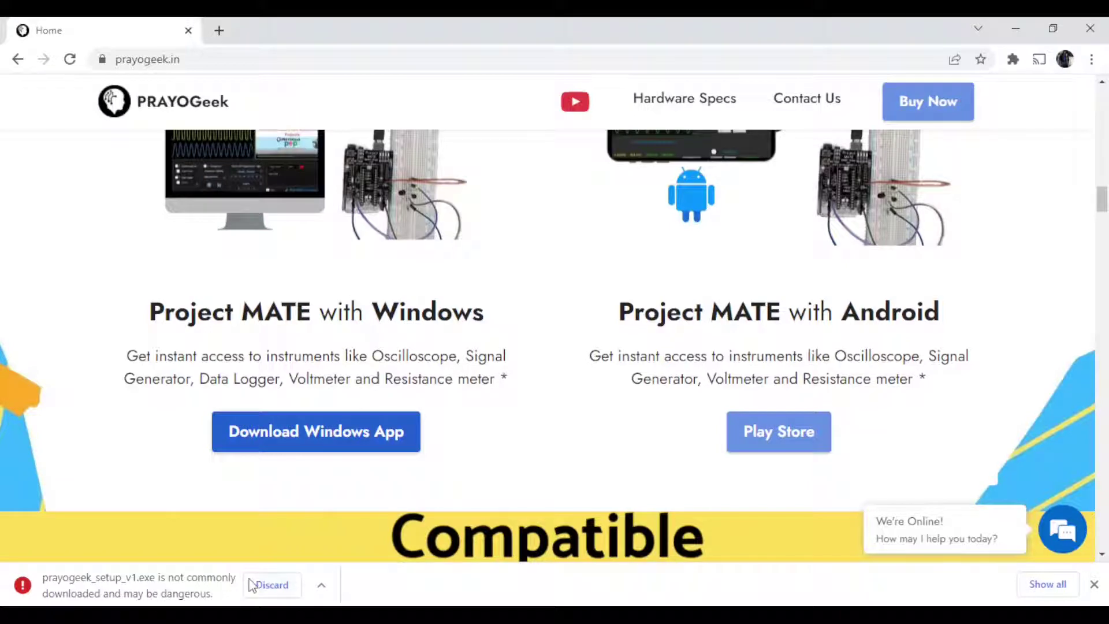
{"action": "left_click", "coordinate": [321, 586]}
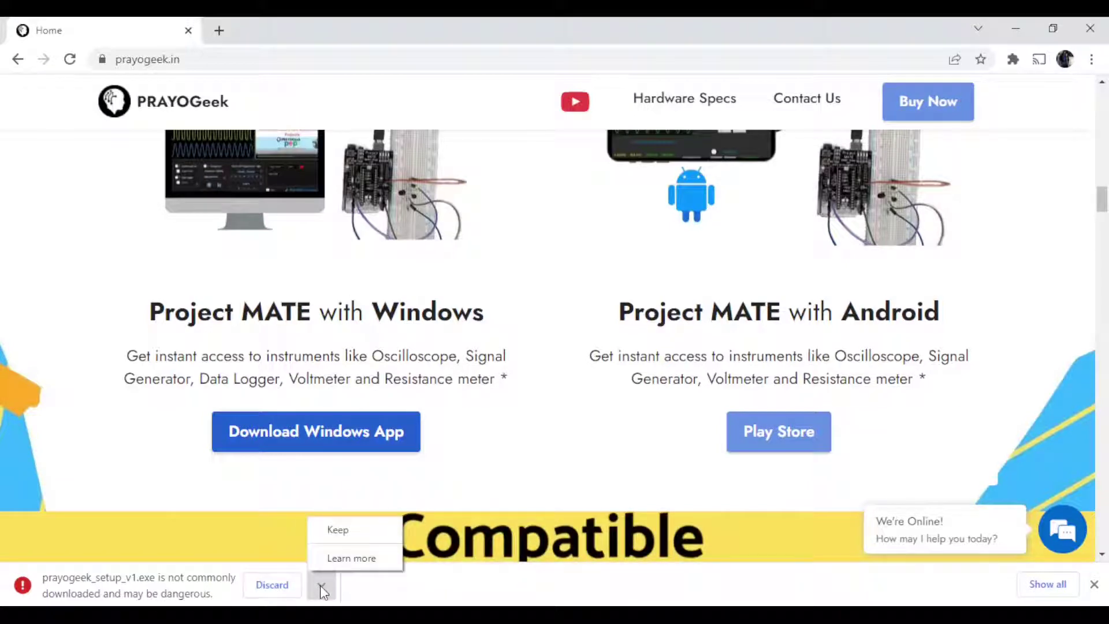
{"action": "left_click", "coordinate": [339, 530]}
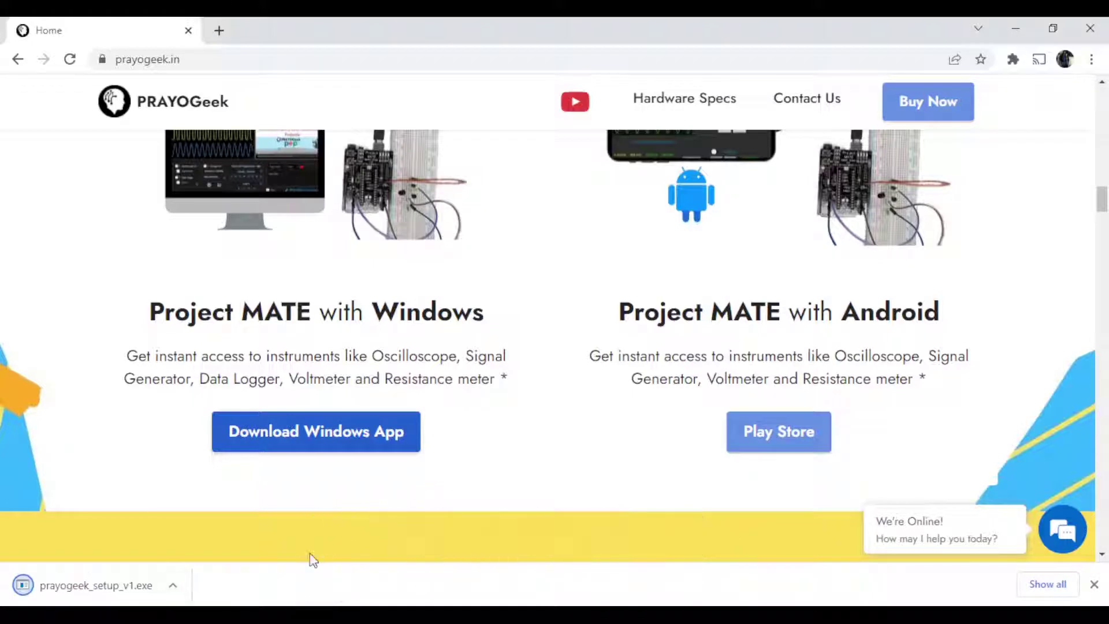
{"action": "left_click", "coordinate": [90, 591]}
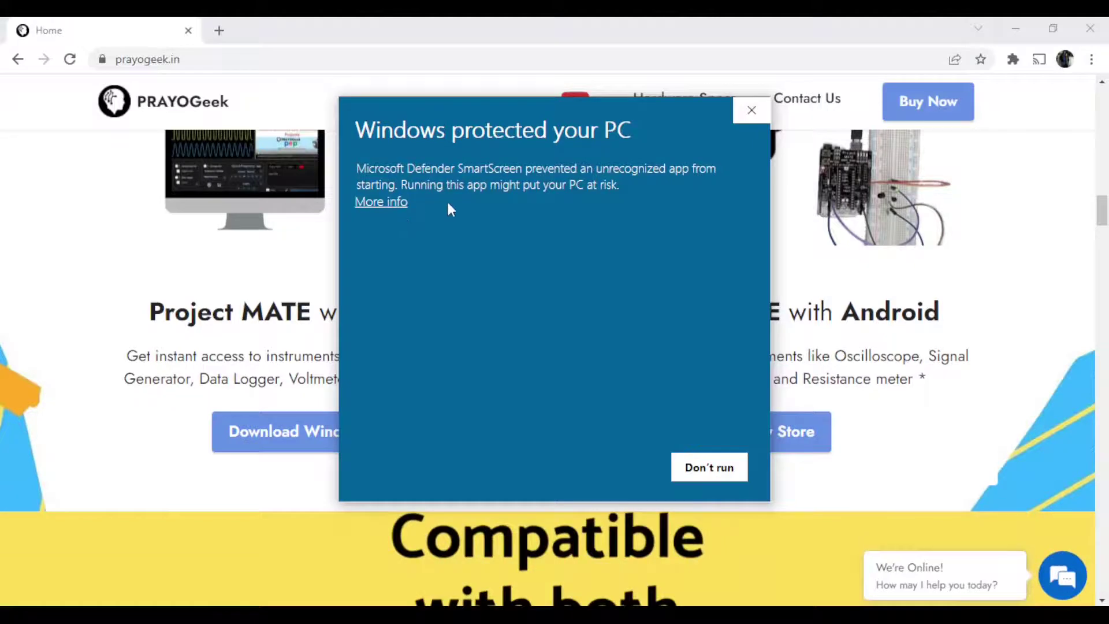
- Run the PRAYOGeek installer anyway from the 'Windows protected your PC' warning
{"action": "left_click", "coordinate": [377, 204]}
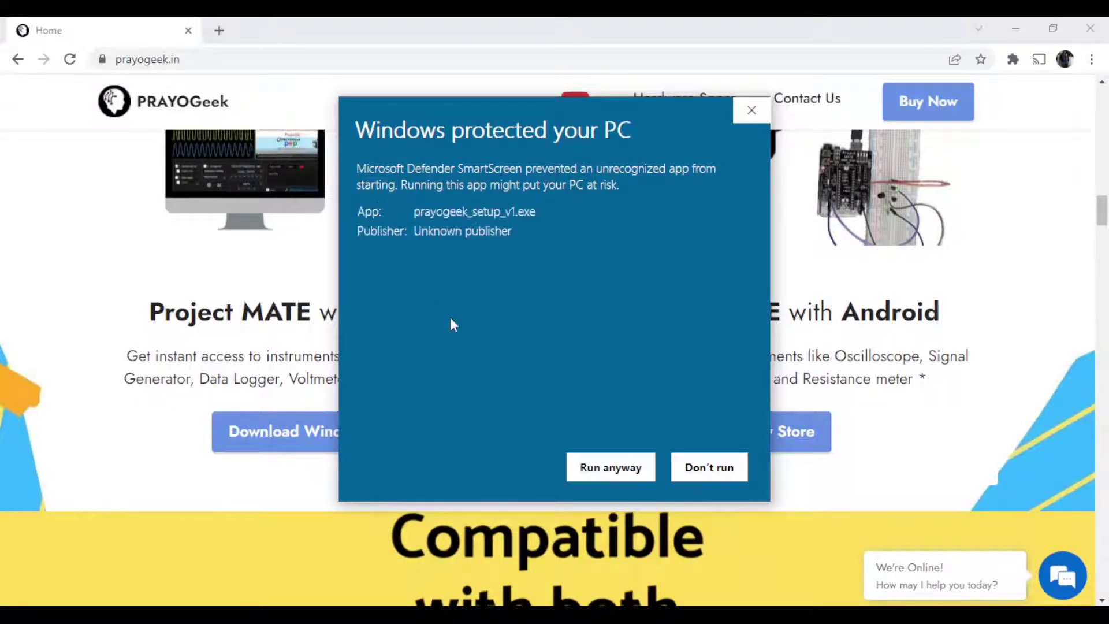
{"action": "left_click", "coordinate": [612, 467]}
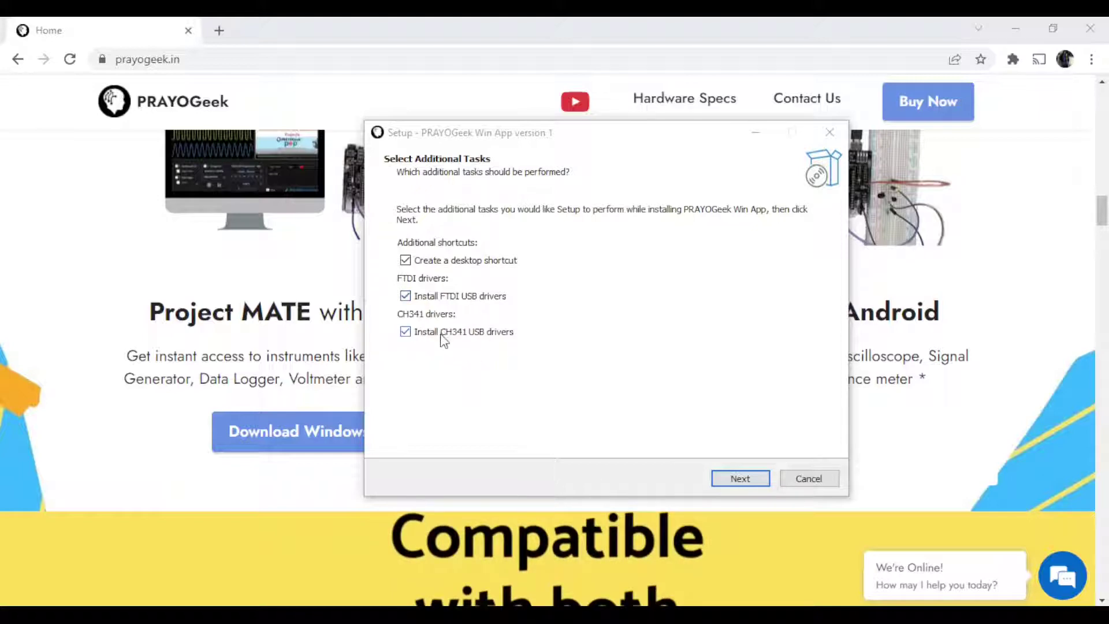
- Untick the FTDI and CH341 USB drivers, keep the desktop shortcut, and continue to the install summary
{"action": "left_click", "coordinate": [406, 296]}
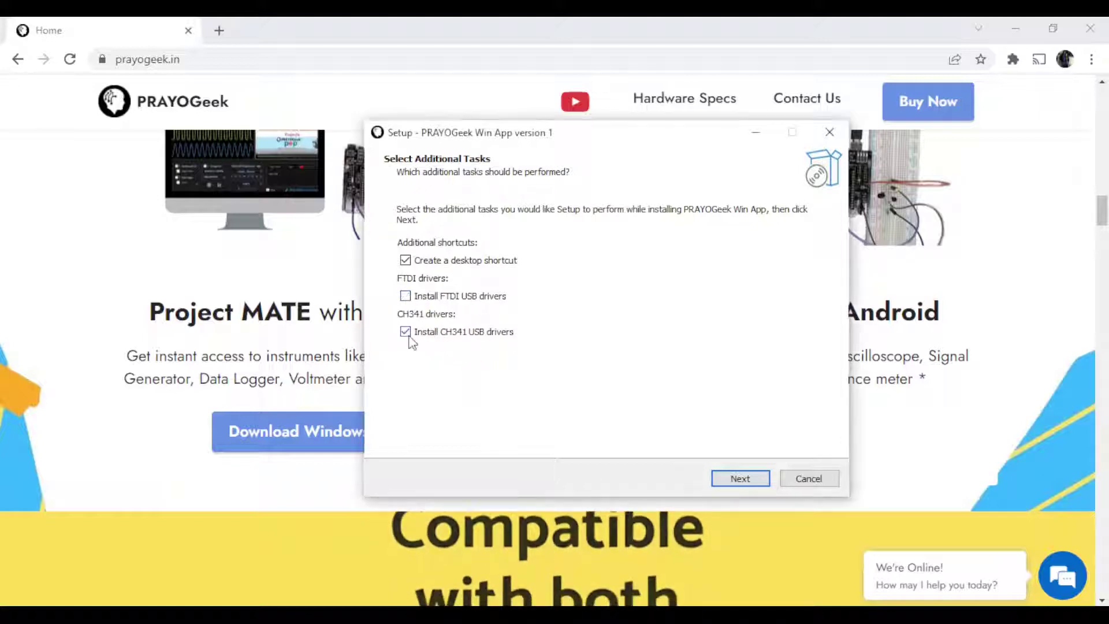
{"action": "left_click", "coordinate": [406, 332]}
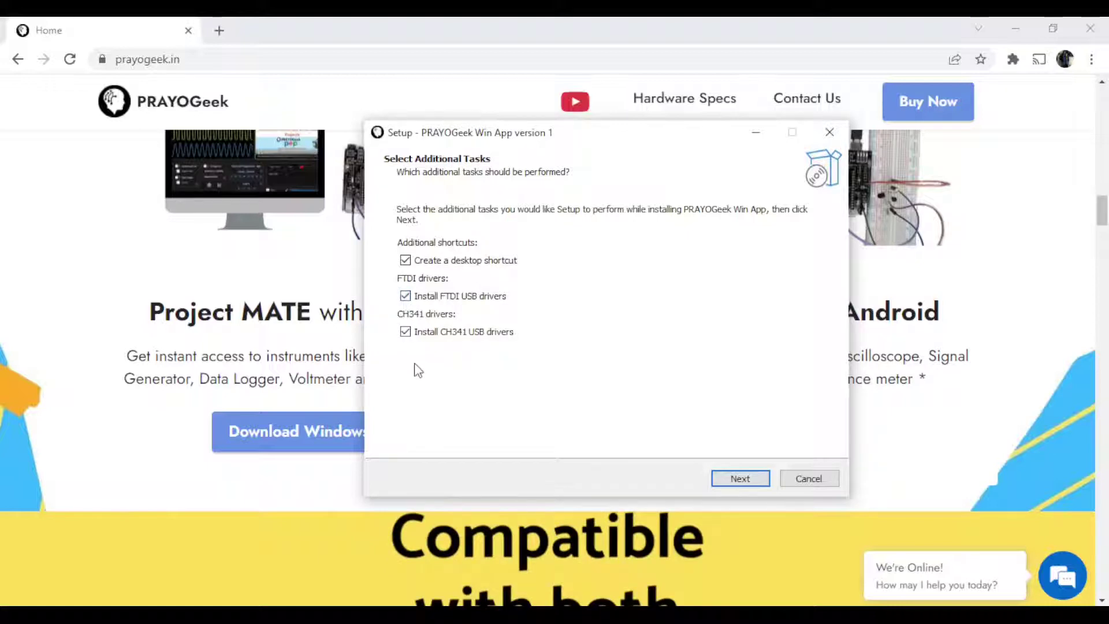
{"action": "left_click", "coordinate": [406, 296]}
{"action": "left_click", "coordinate": [405, 332]}
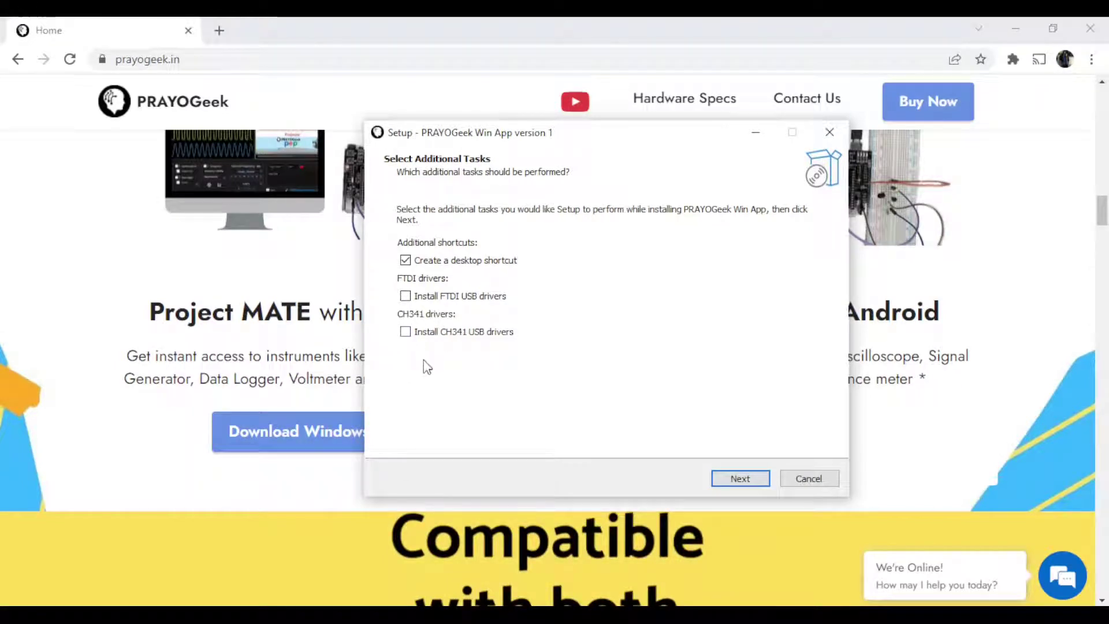
{"action": "left_click", "coordinate": [406, 296]}
{"action": "left_click", "coordinate": [405, 296]}
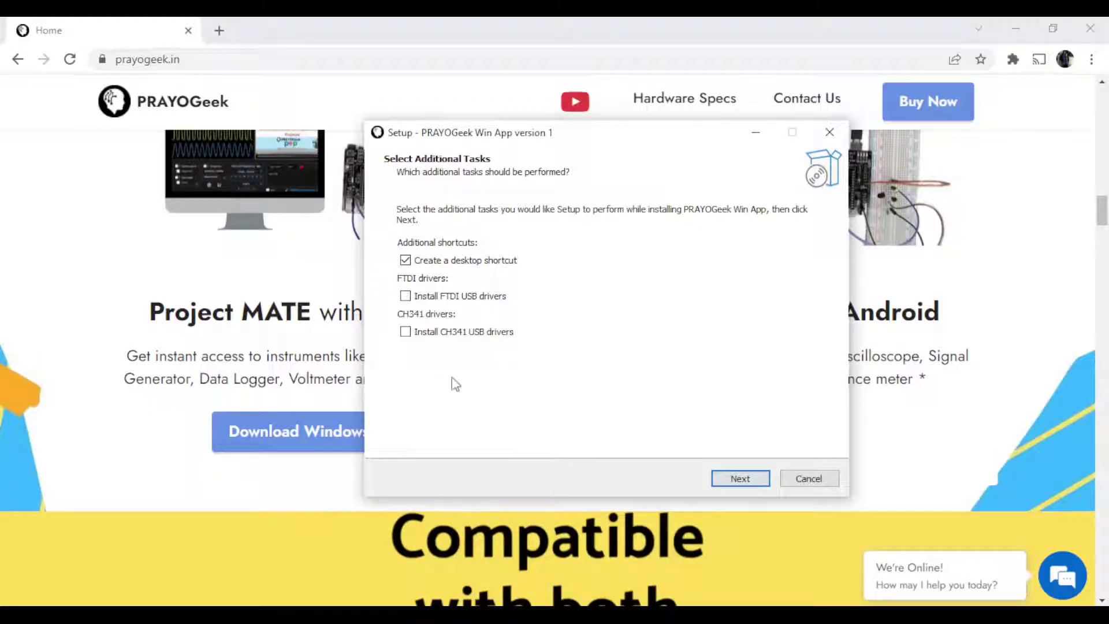
{"action": "left_click", "coordinate": [738, 479]}
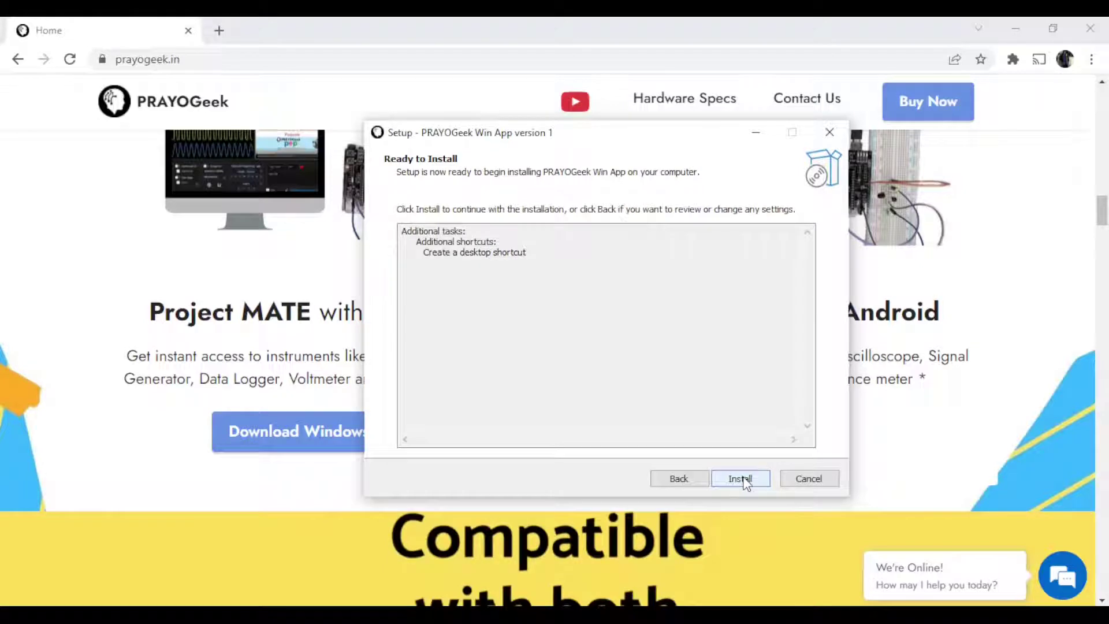
- Install the PRAYOGeek Win App and finish setup with the app launching
{"action": "left_click", "coordinate": [744, 478]}
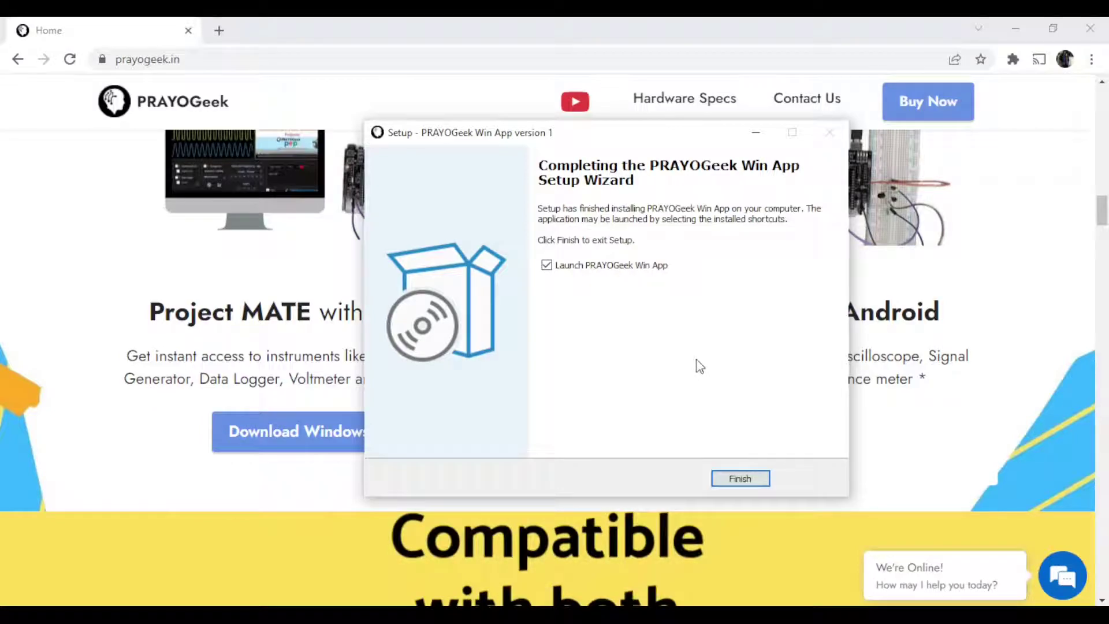
{"action": "left_click", "coordinate": [740, 479]}
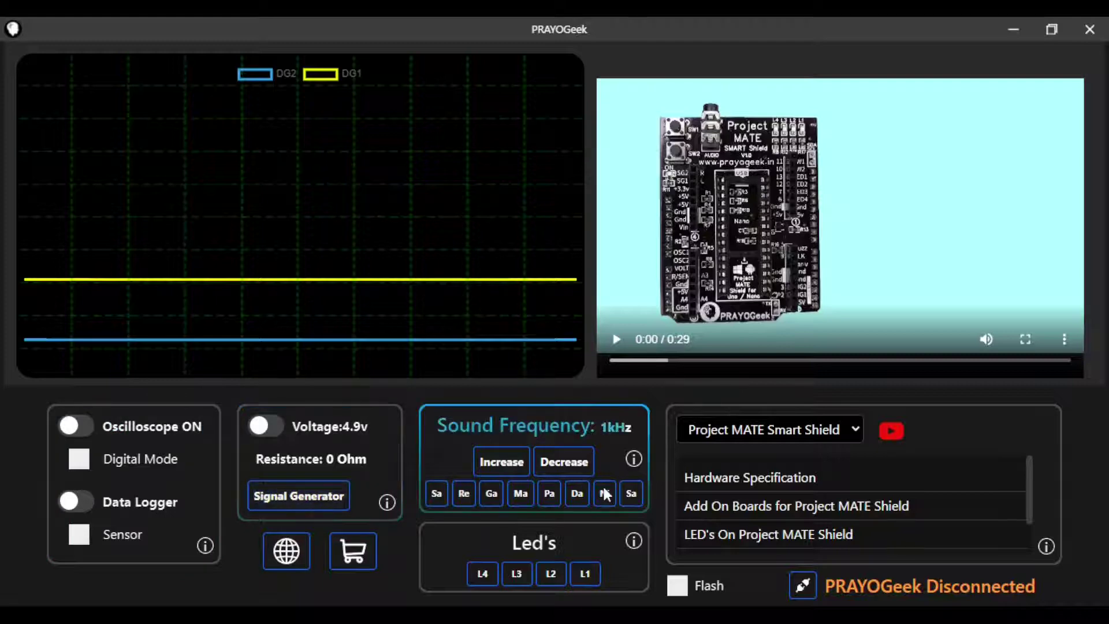
{"action": "left_click", "coordinate": [588, 500]}
{"action": "left_click", "coordinate": [585, 574]}
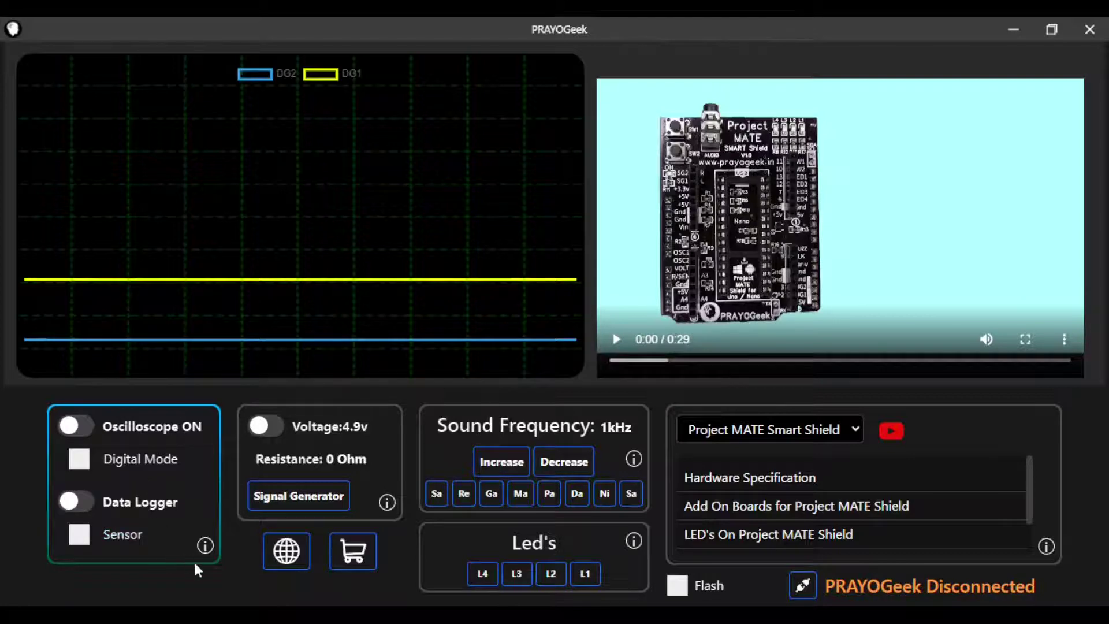
{"action": "mouse_move", "coordinate": [209, 543]}
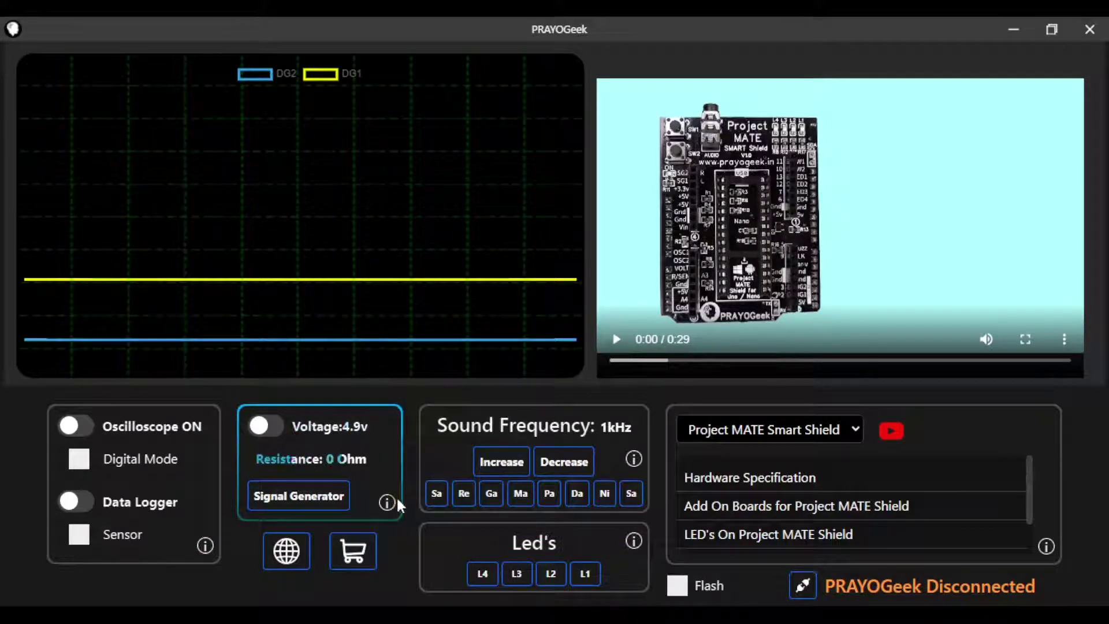
{"action": "mouse_move", "coordinate": [386, 500]}
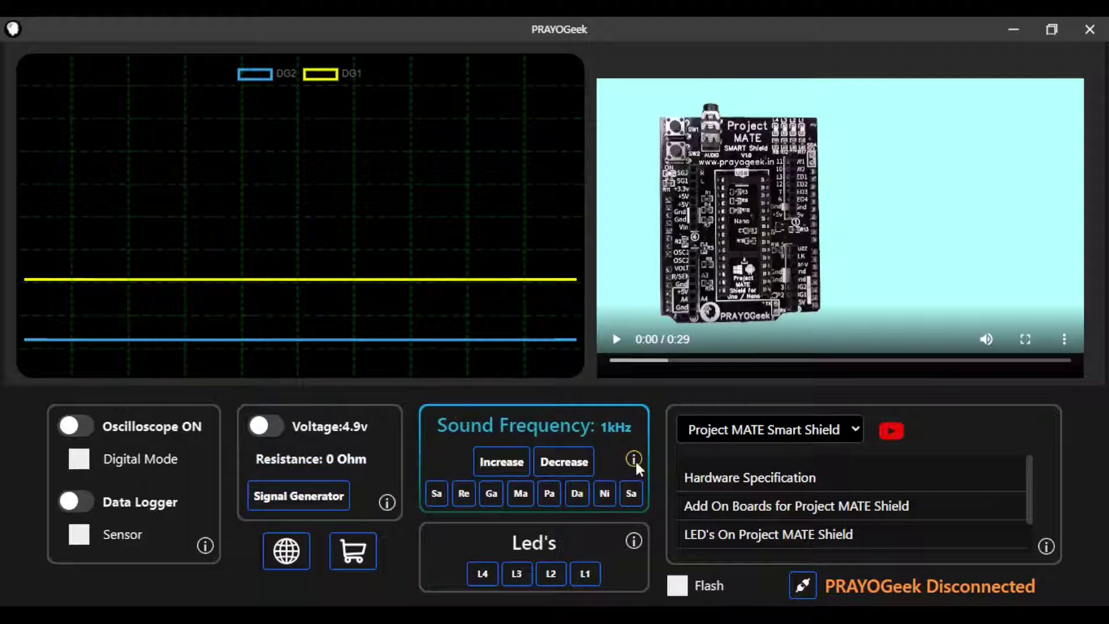
{"action": "mouse_move", "coordinate": [635, 459]}
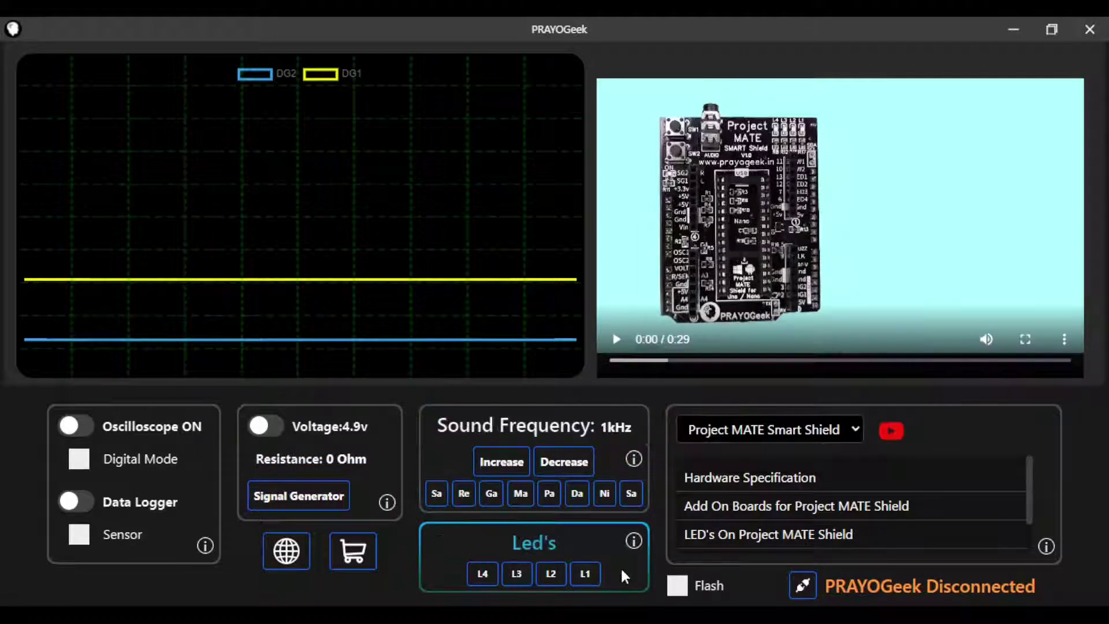
{"action": "mouse_move", "coordinate": [635, 543]}
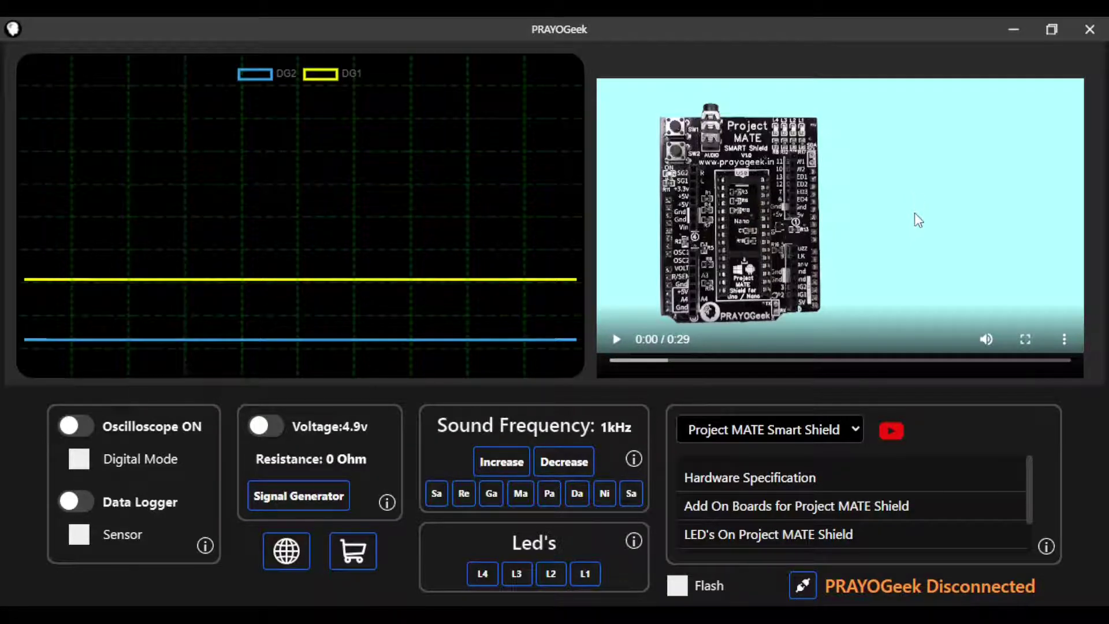
- Browse the Project MATE Smart Shield topic list until the board shows PRAYOGeek Connected
{"action": "left_click", "coordinate": [774, 428]}
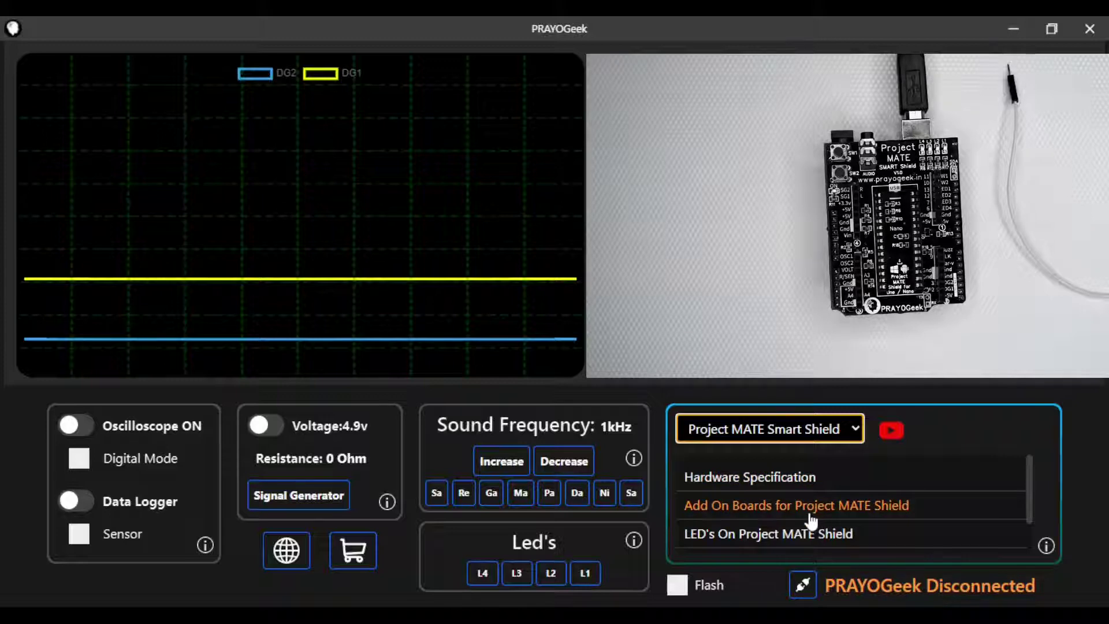
{"action": "scroll", "coordinate": [811, 520], "scroll_direction": "down", "scroll_amount": 1}
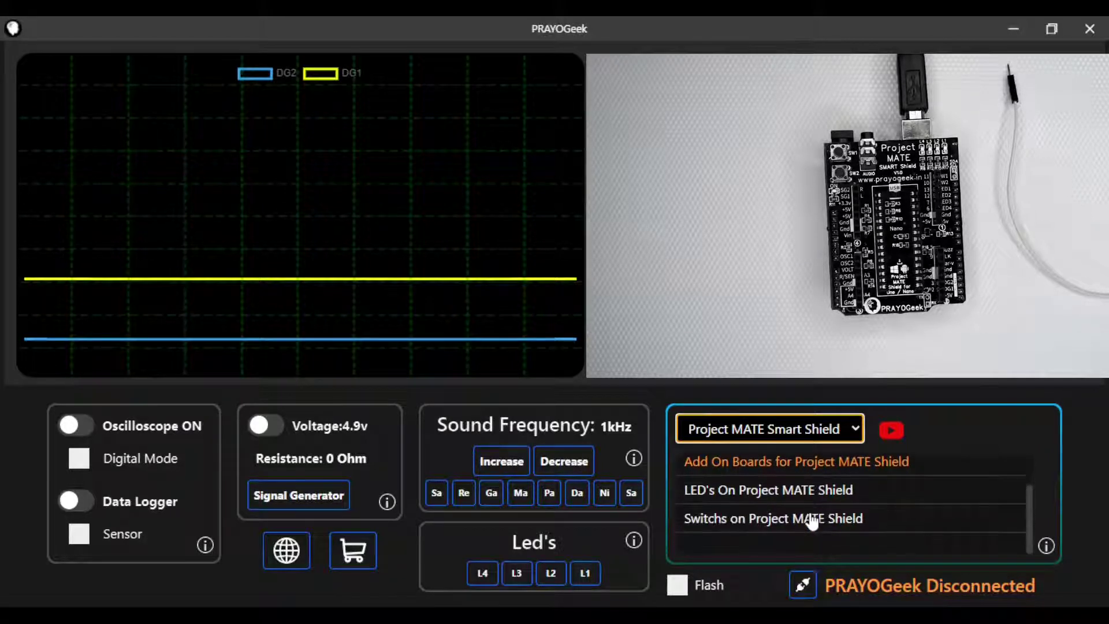
{"action": "scroll", "coordinate": [811, 519], "scroll_direction": "up", "scroll_amount": 1}
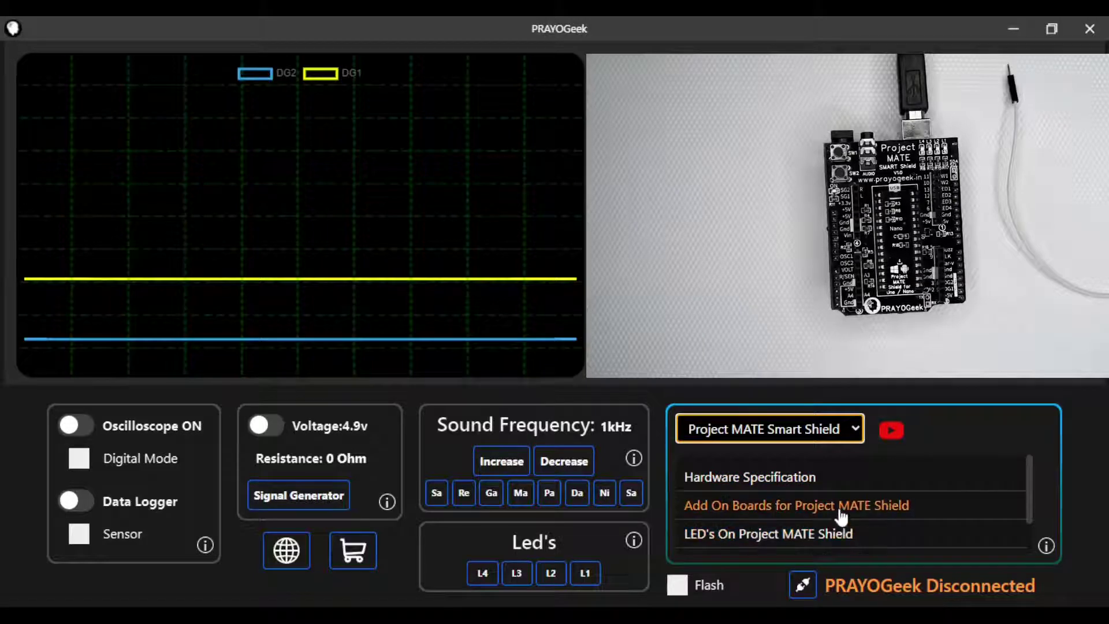
{"action": "scroll", "coordinate": [841, 517], "scroll_direction": "down", "scroll_amount": 1}
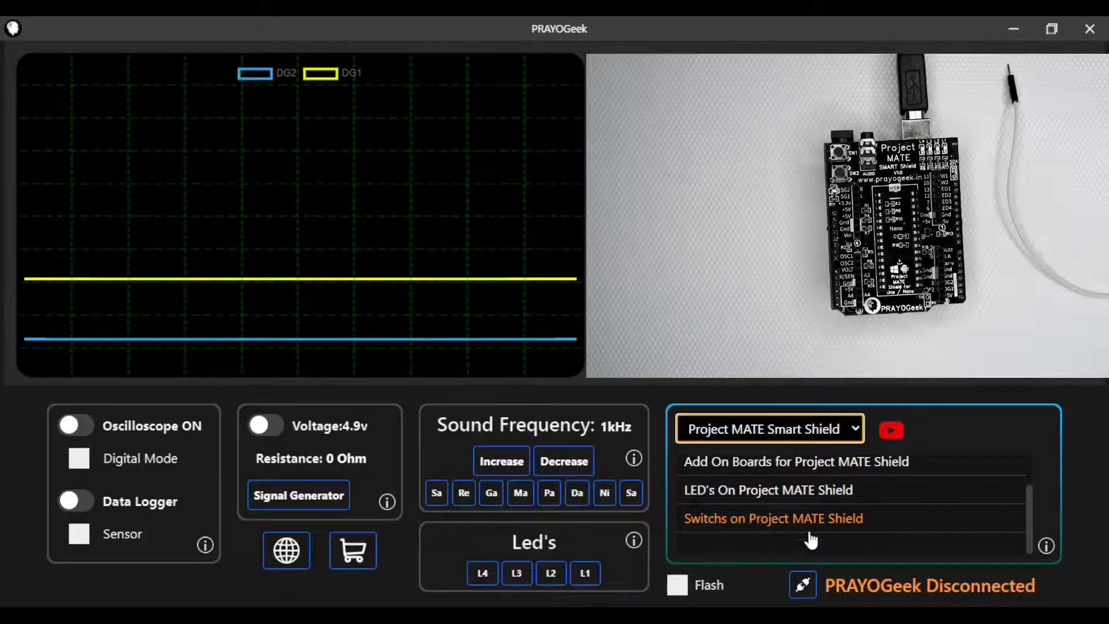
{"action": "scroll", "coordinate": [835, 516], "scroll_direction": "up", "scroll_amount": 1}
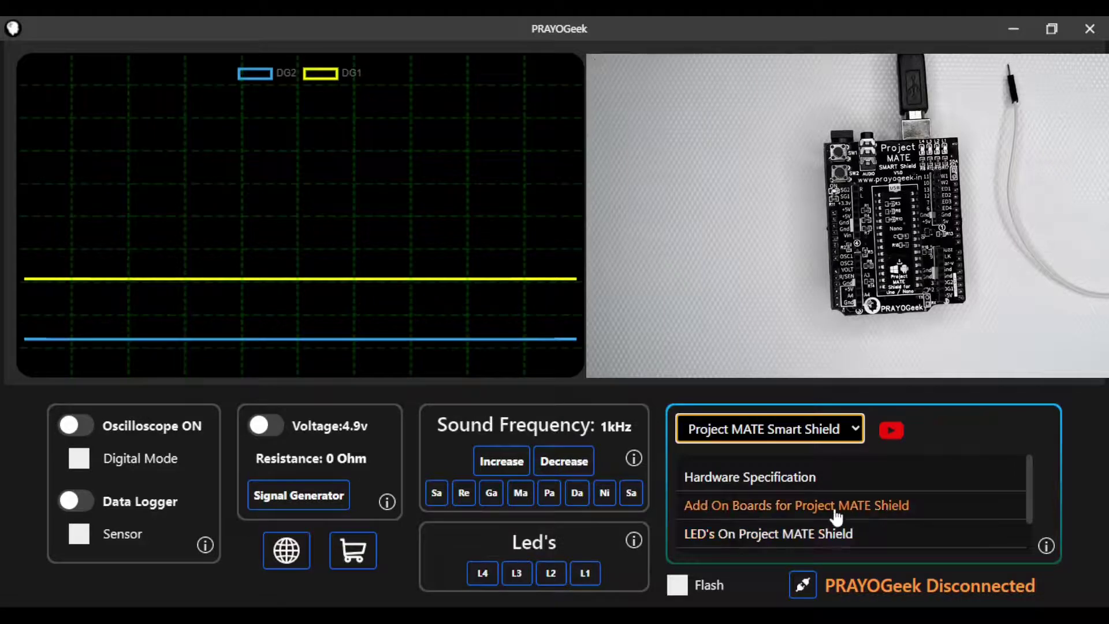
{"action": "scroll", "coordinate": [846, 520], "scroll_direction": "down", "scroll_amount": 1}
{"action": "scroll", "coordinate": [835, 517], "scroll_direction": "up", "scroll_amount": 1}
{"action": "scroll", "coordinate": [829, 515], "scroll_direction": "down", "scroll_amount": 1}
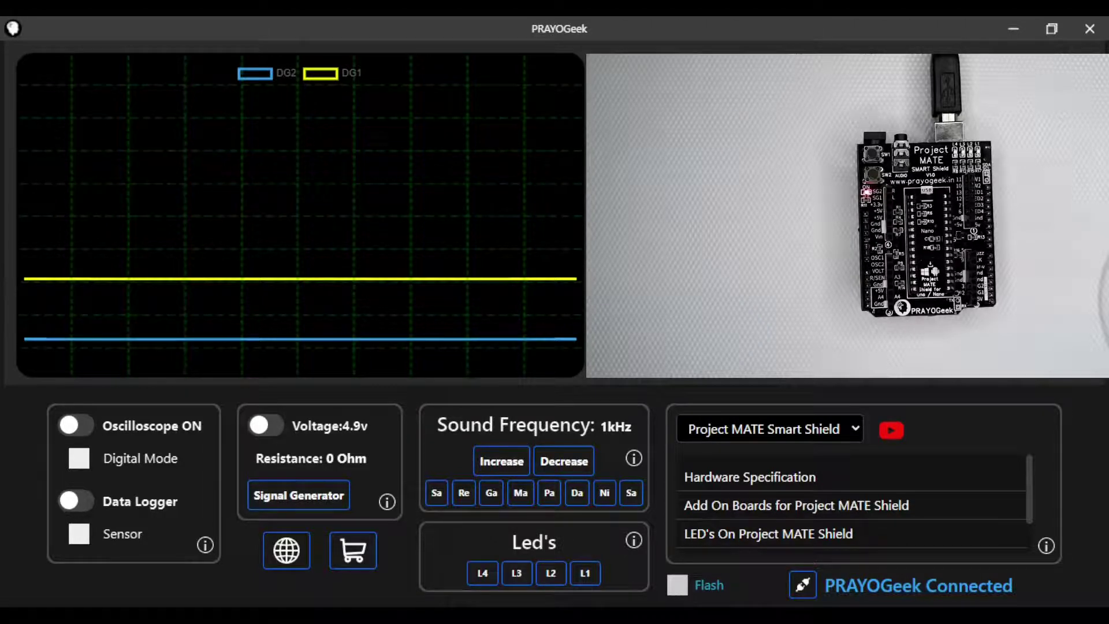
- Flash the firmware to the board and turn on the oscilloscope in Analog Mode
{"action": "left_click", "coordinate": [677, 584]}
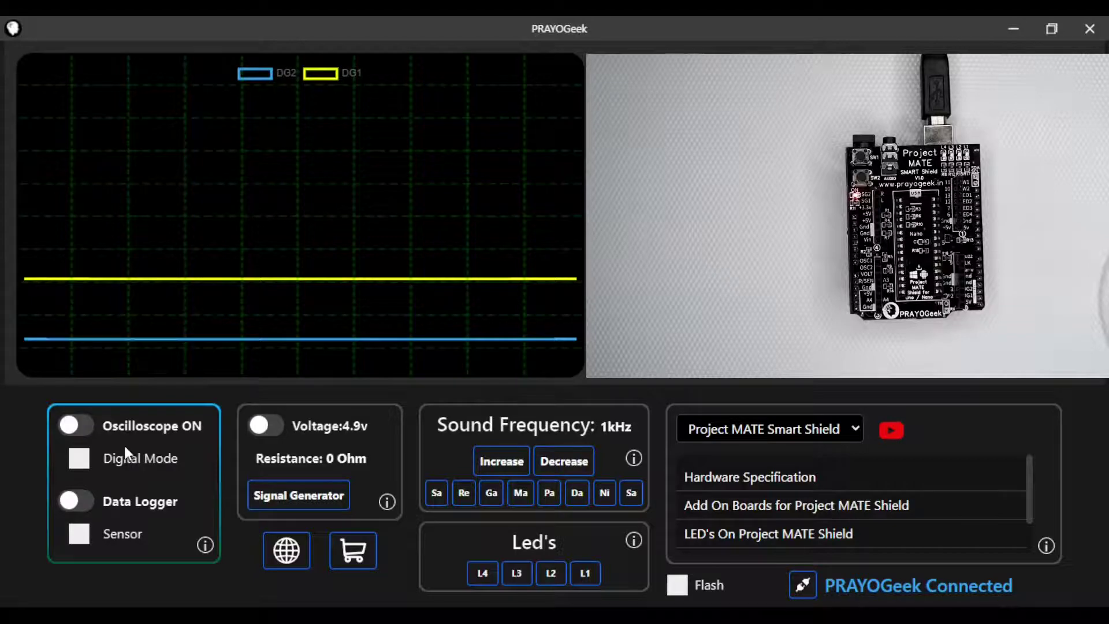
{"action": "left_click", "coordinate": [77, 426]}
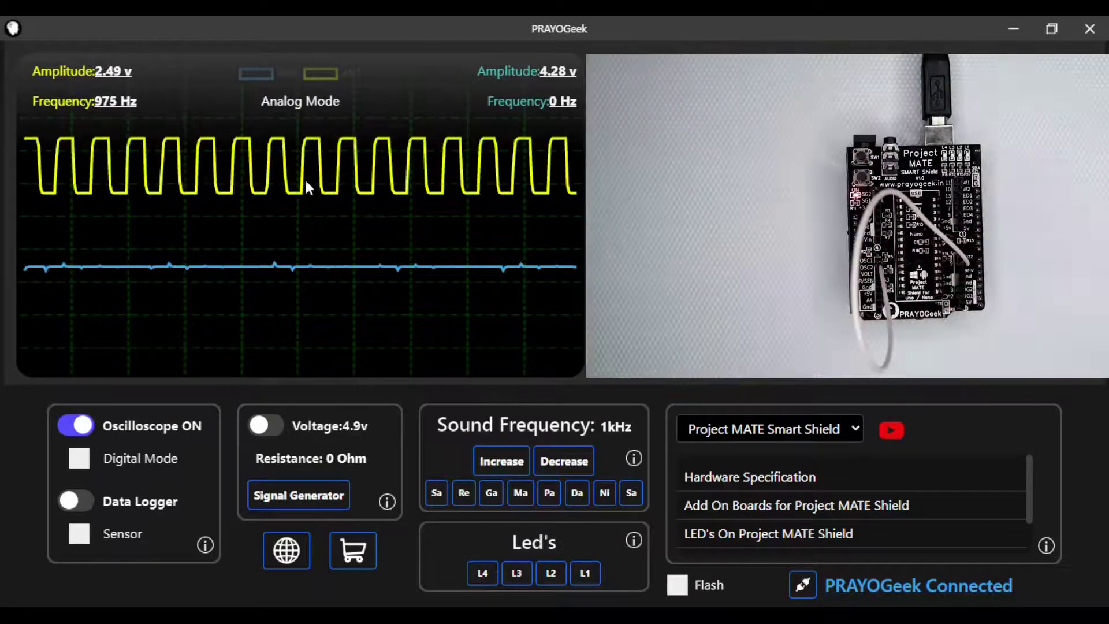
- Set the sound frequency to 500Hz, stop the oscilloscope, and turn on the voltmeter
{"action": "left_click", "coordinate": [483, 573]}
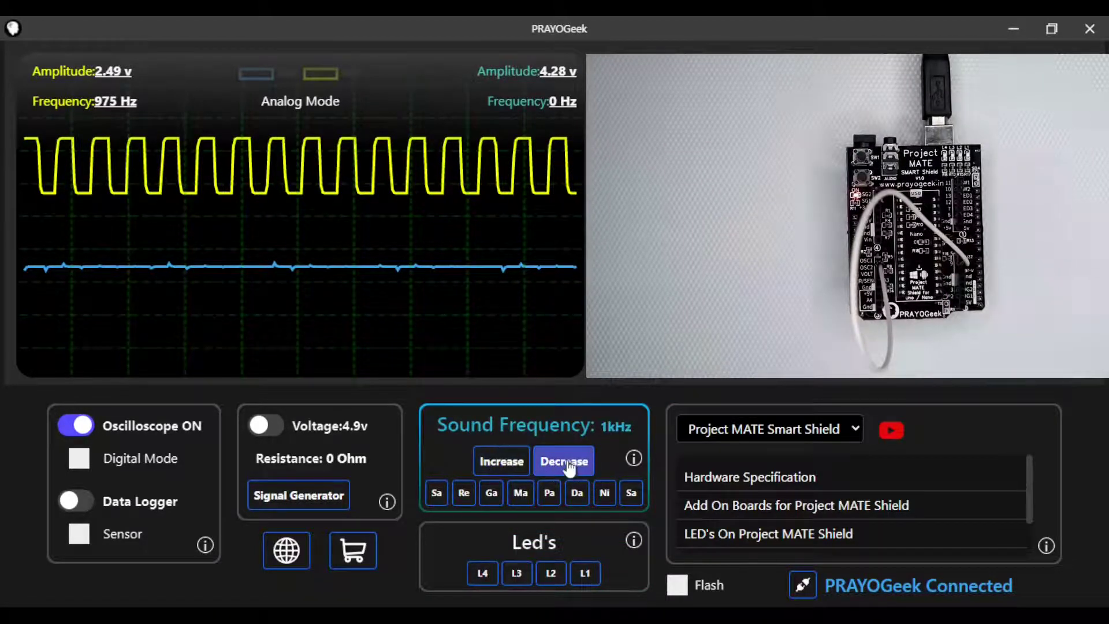
{"action": "left_click", "coordinate": [504, 463]}
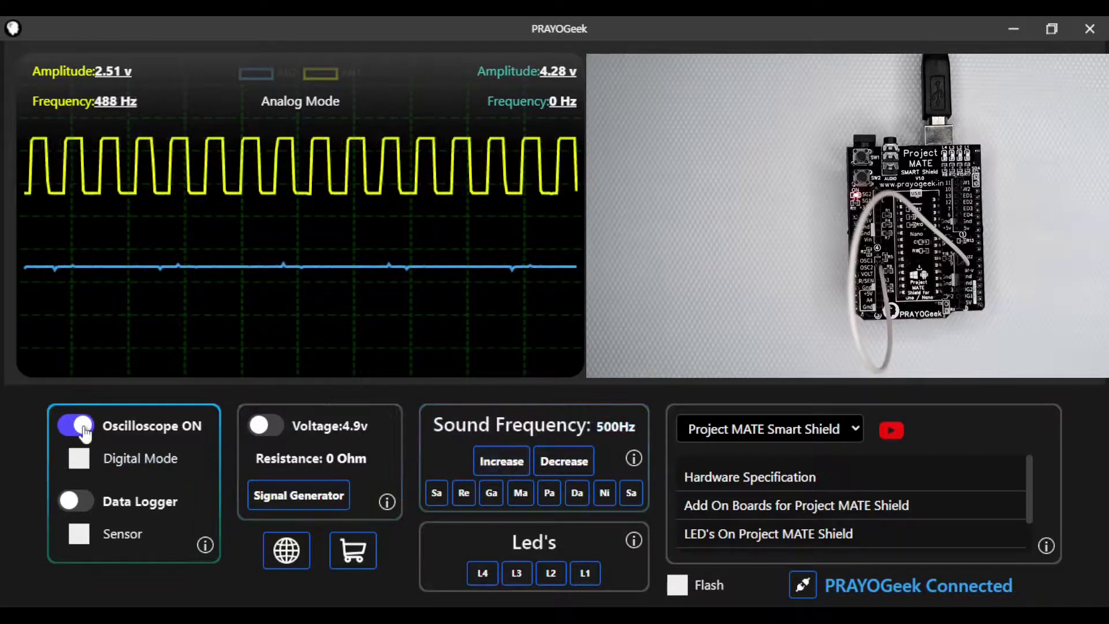
{"action": "left_click", "coordinate": [120, 430]}
{"action": "left_click", "coordinate": [270, 428]}
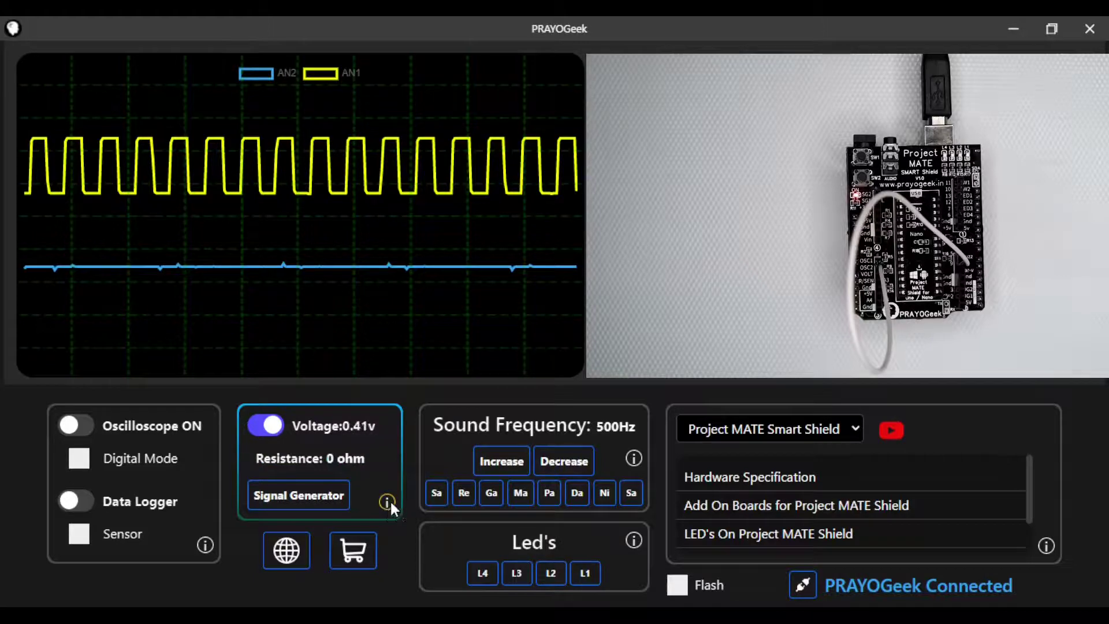
- Check the Signal Generator pin guide and switch on LED L1
{"action": "mouse_move", "coordinate": [390, 501]}
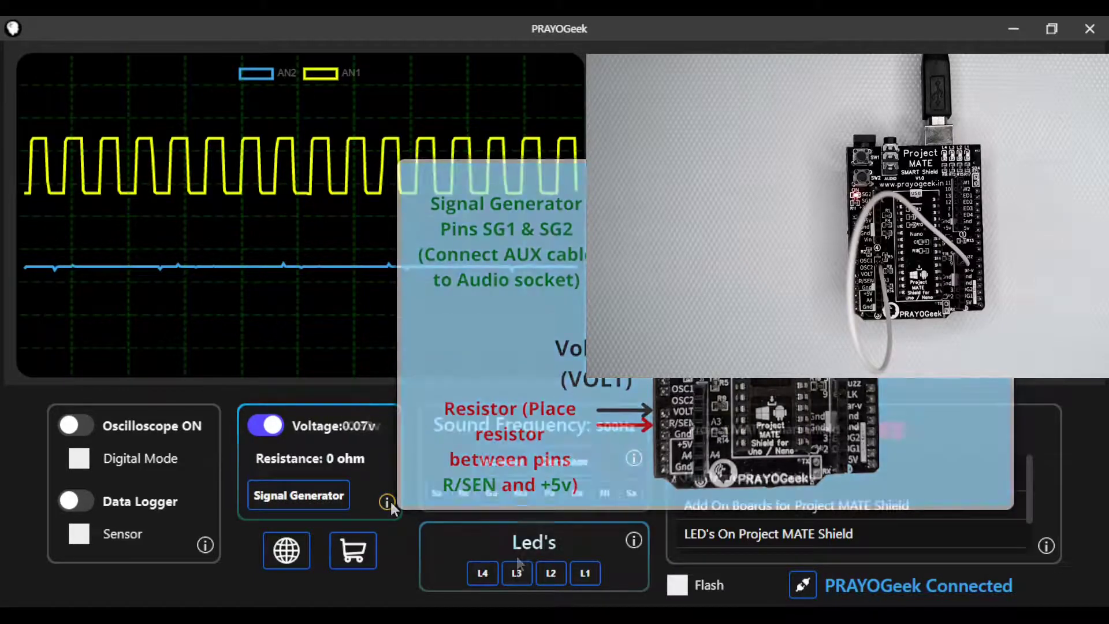
{"action": "left_click", "coordinate": [516, 571]}
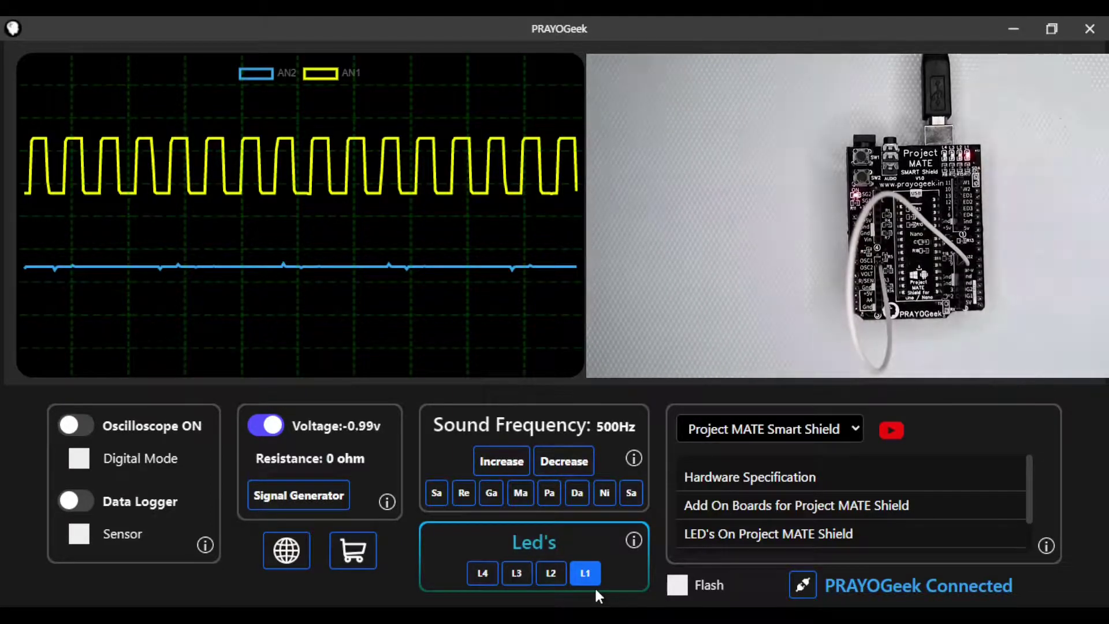
- Turn on LEDs L2, L3 and L4 so all four are lit
{"action": "left_click", "coordinate": [553, 574]}
{"action": "left_click", "coordinate": [516, 573]}
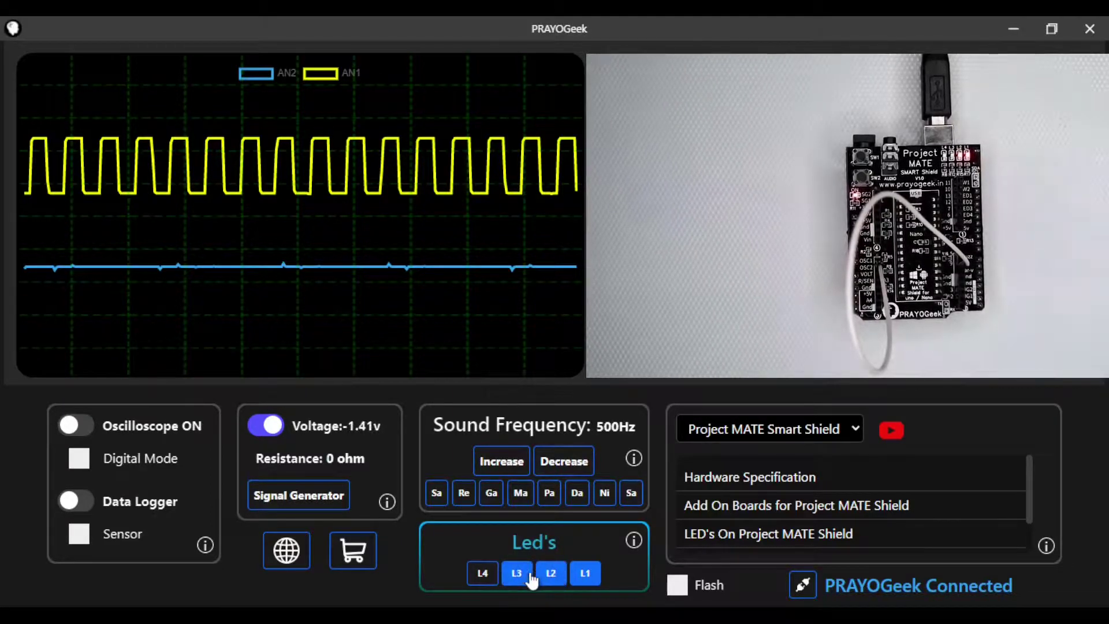
{"action": "left_click", "coordinate": [483, 573]}
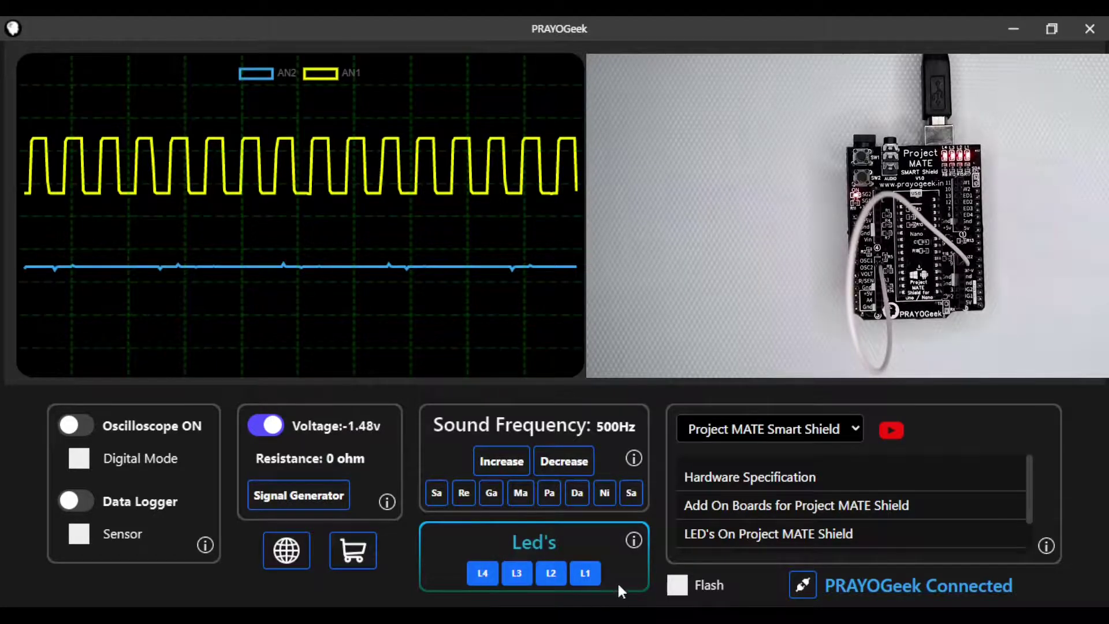
- Switch the LEDs back off in reverse order, starting with L4
{"action": "left_click", "coordinate": [483, 574]}
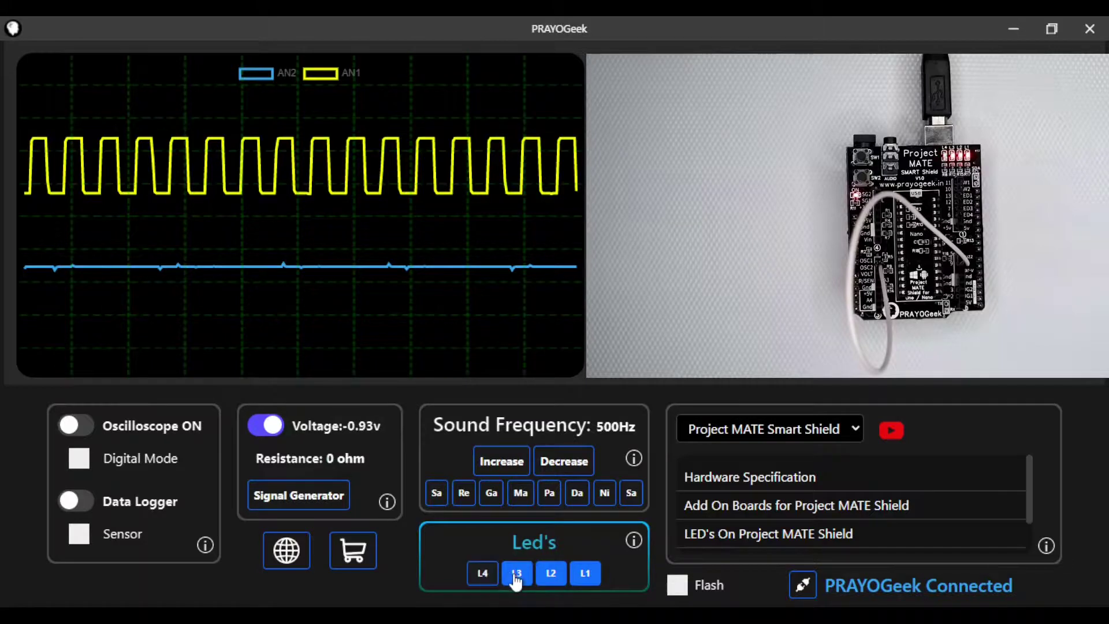
{"action": "left_click", "coordinate": [550, 574]}
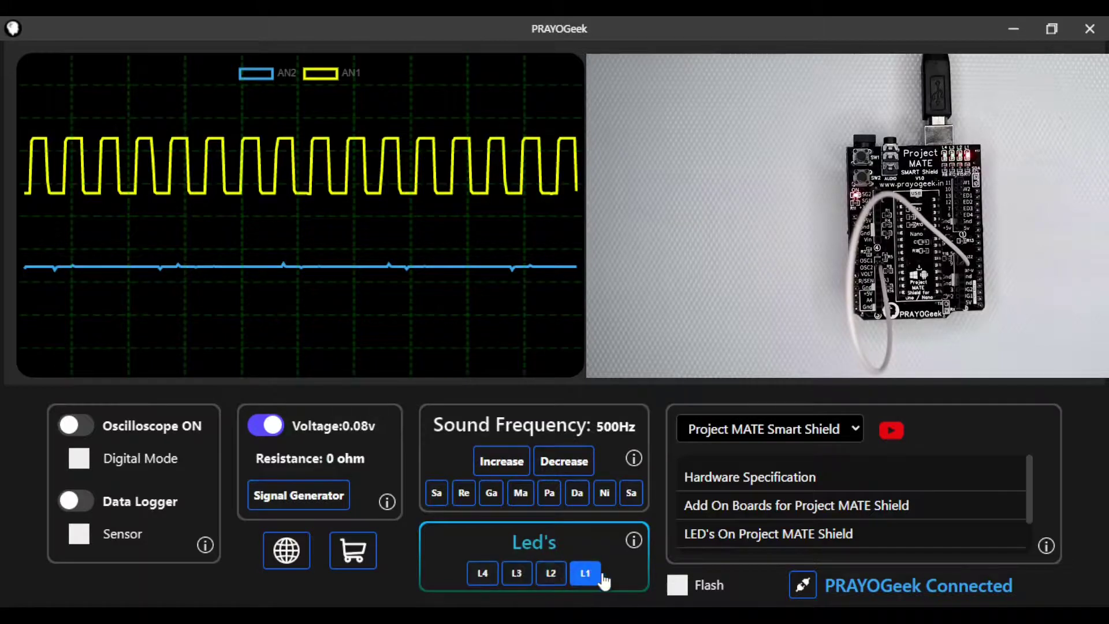
{"action": "left_click", "coordinate": [594, 576]}
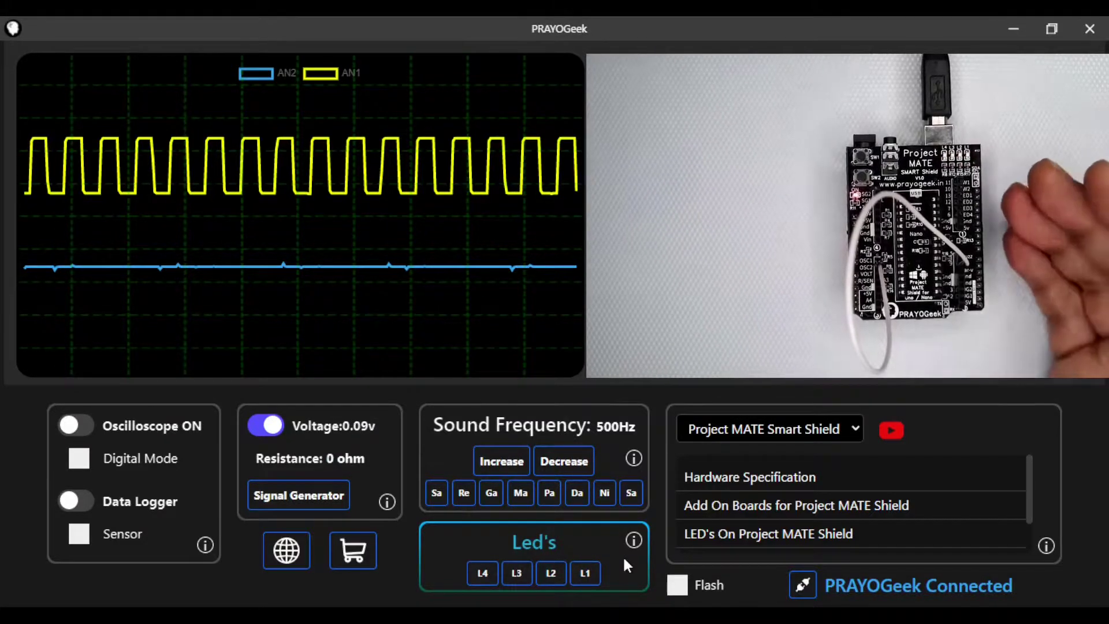